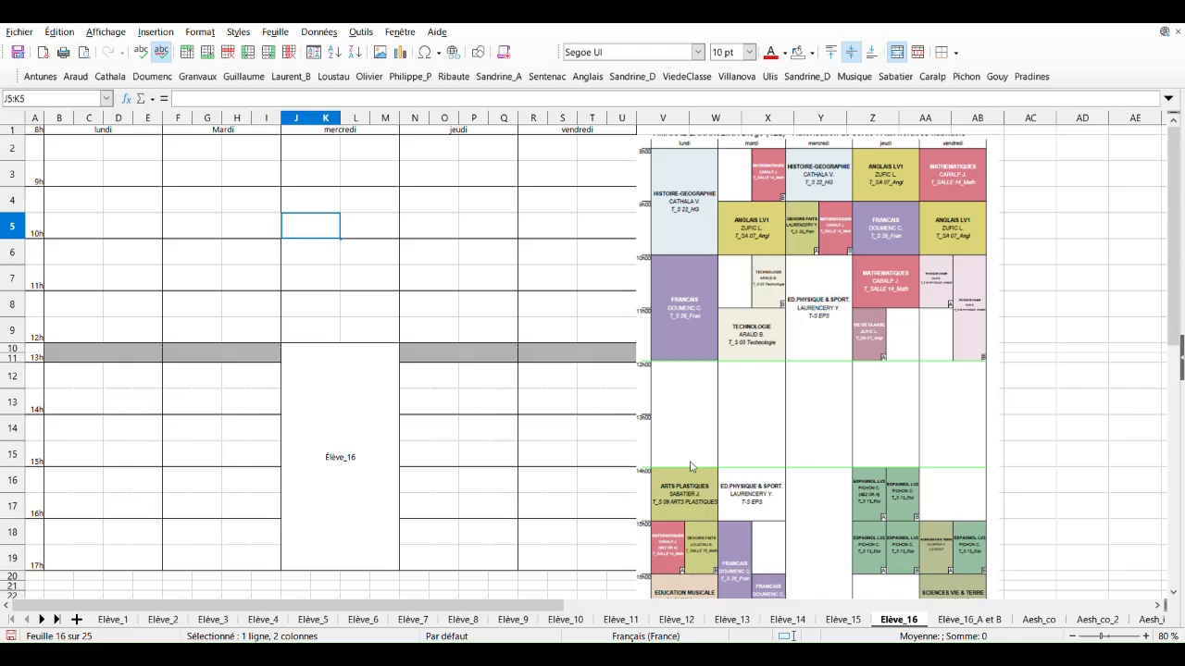
- Fill the Monday 8h–9h and 9h–10h slots of the Elève_16 timetable with the Histoire-Géographie block, Salle 22
left_click(95, 157)
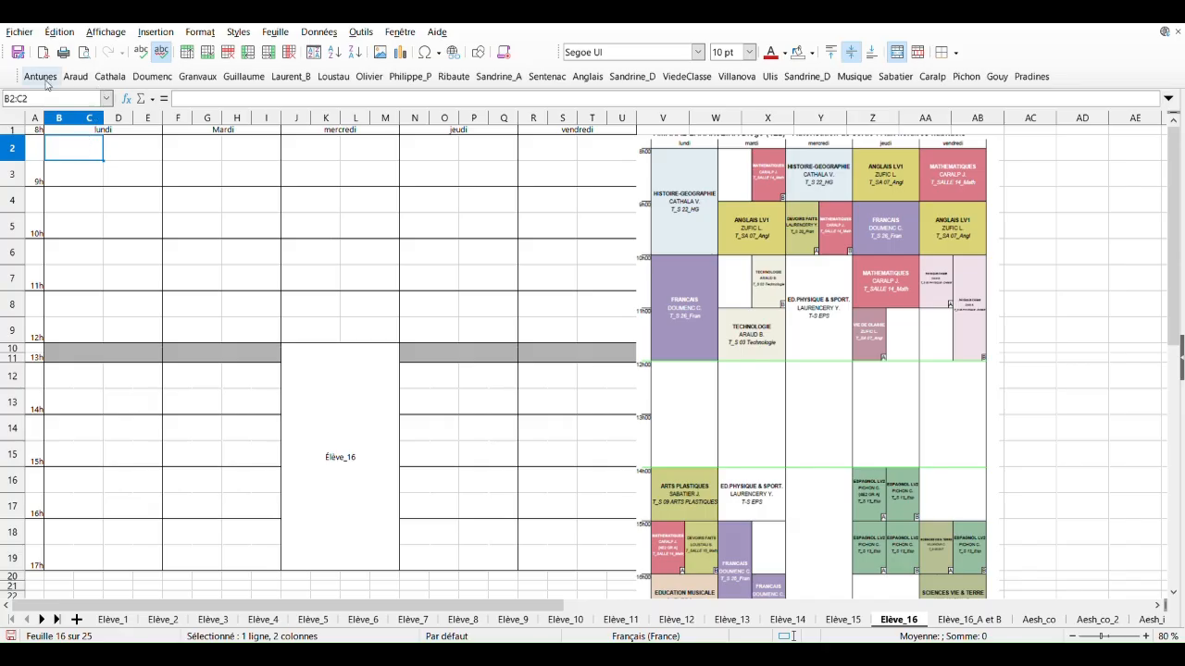
left_click(108, 80)
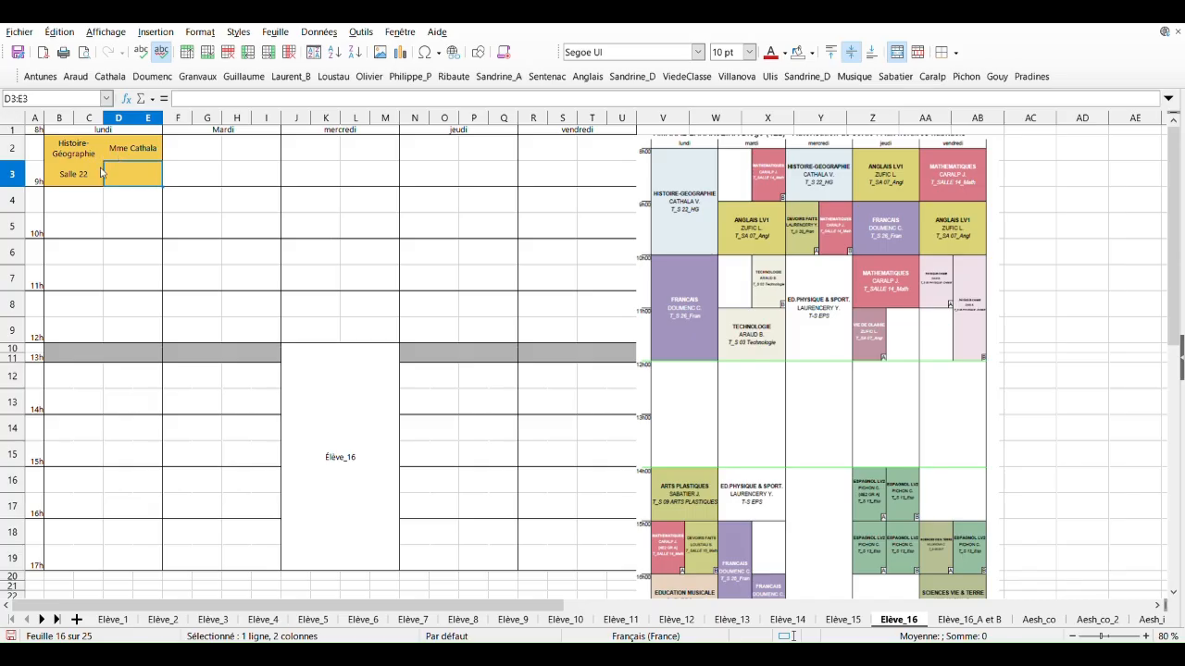
left_click(88, 207)
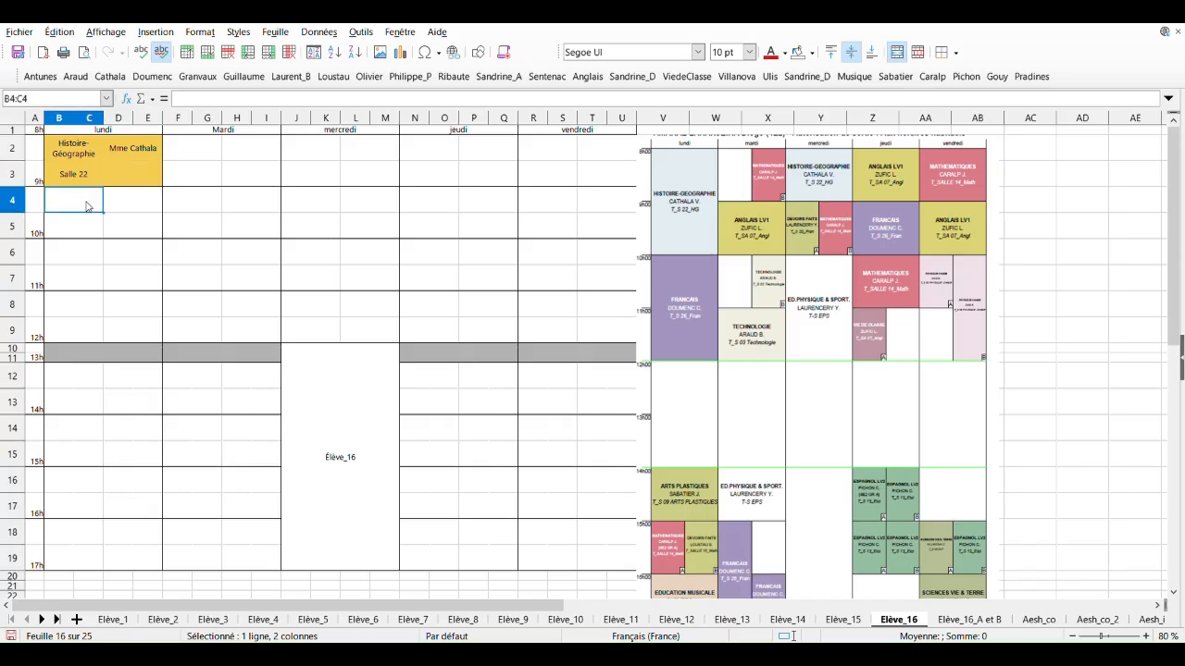
left_click(110, 77)
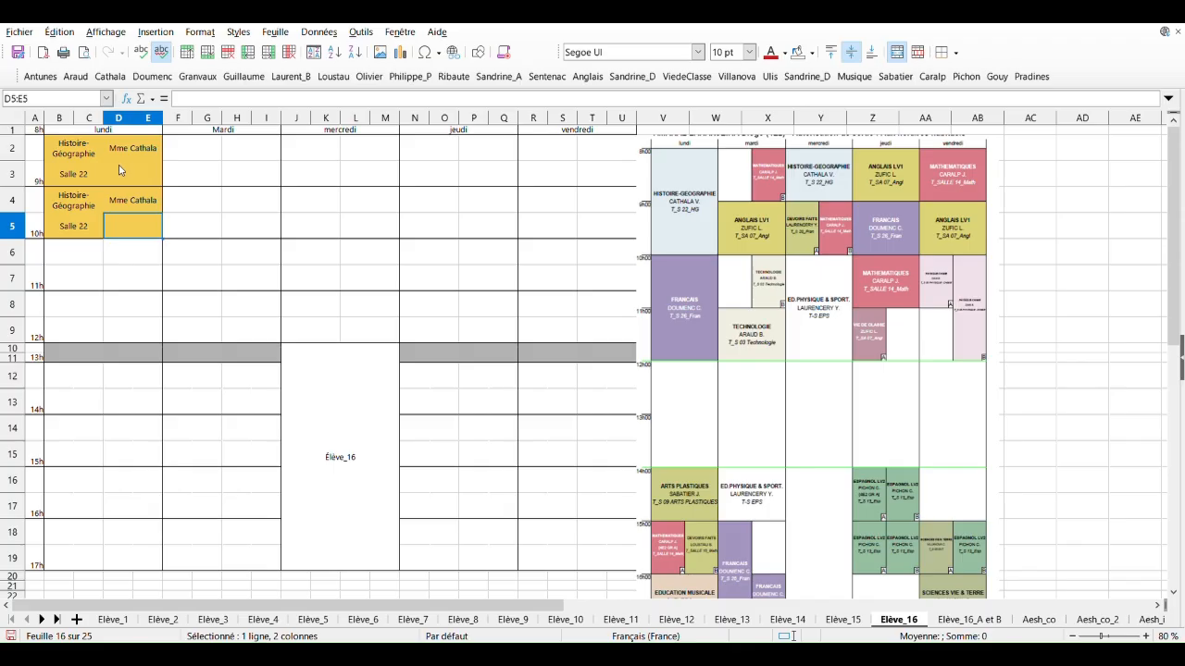
- Fill the Monday 10h–11h and 11h–12h slots with the ULIS coordinator block
left_click(86, 262)
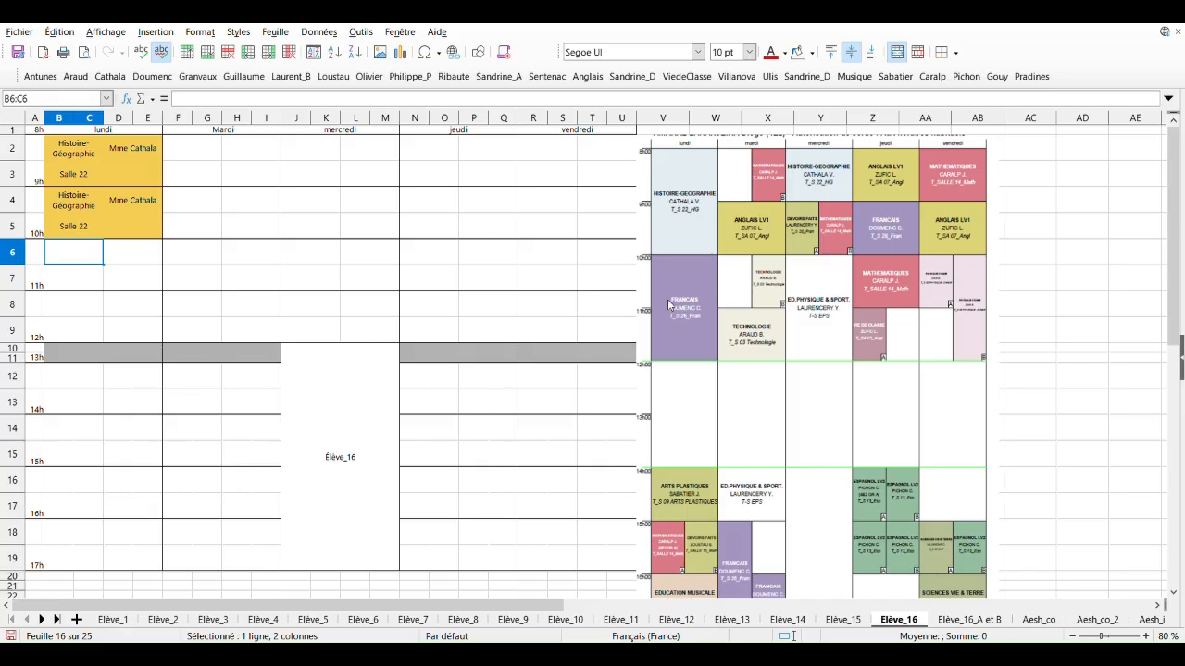
left_click(745, 348)
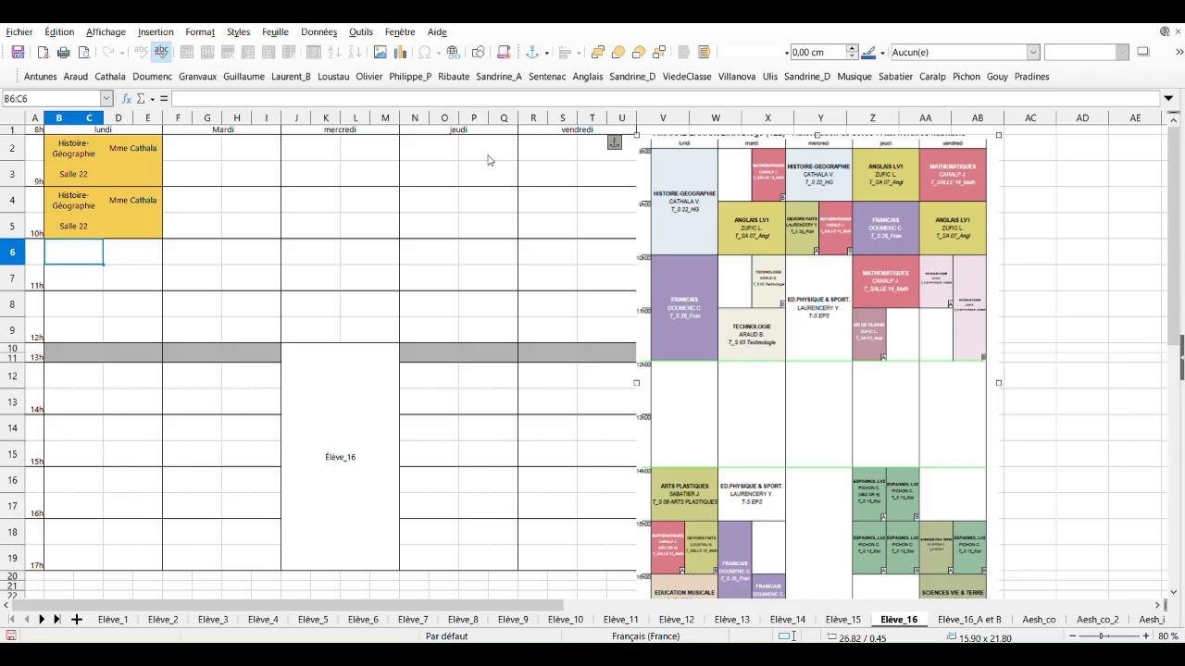
left_click(55, 262)
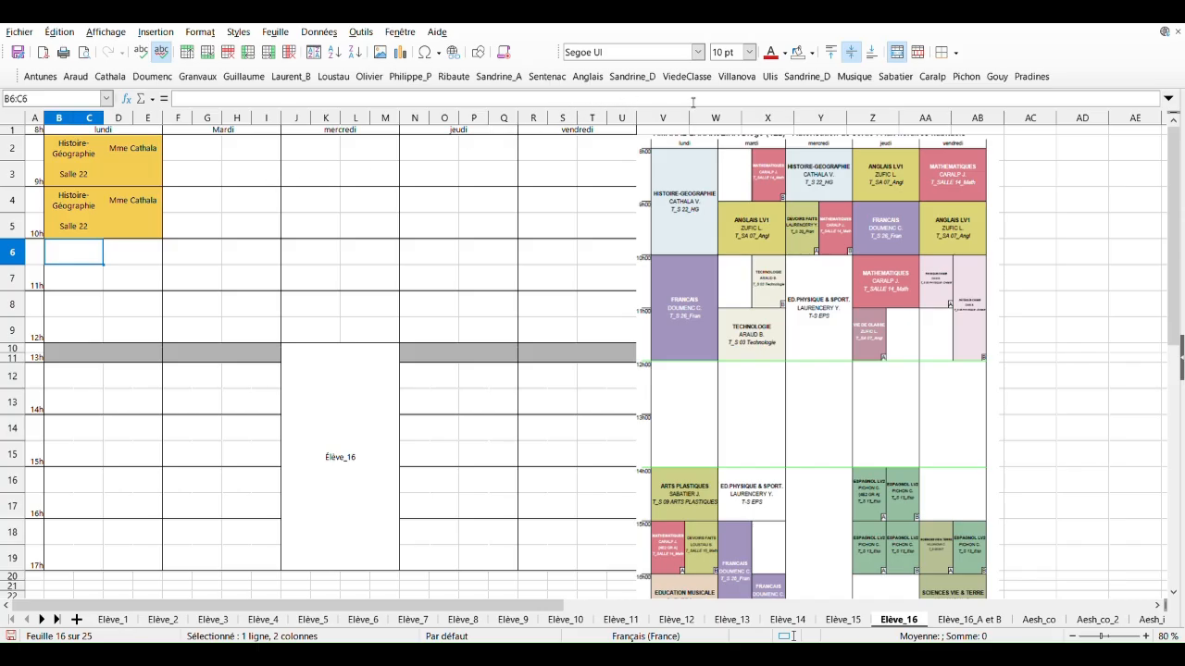
left_click(771, 78)
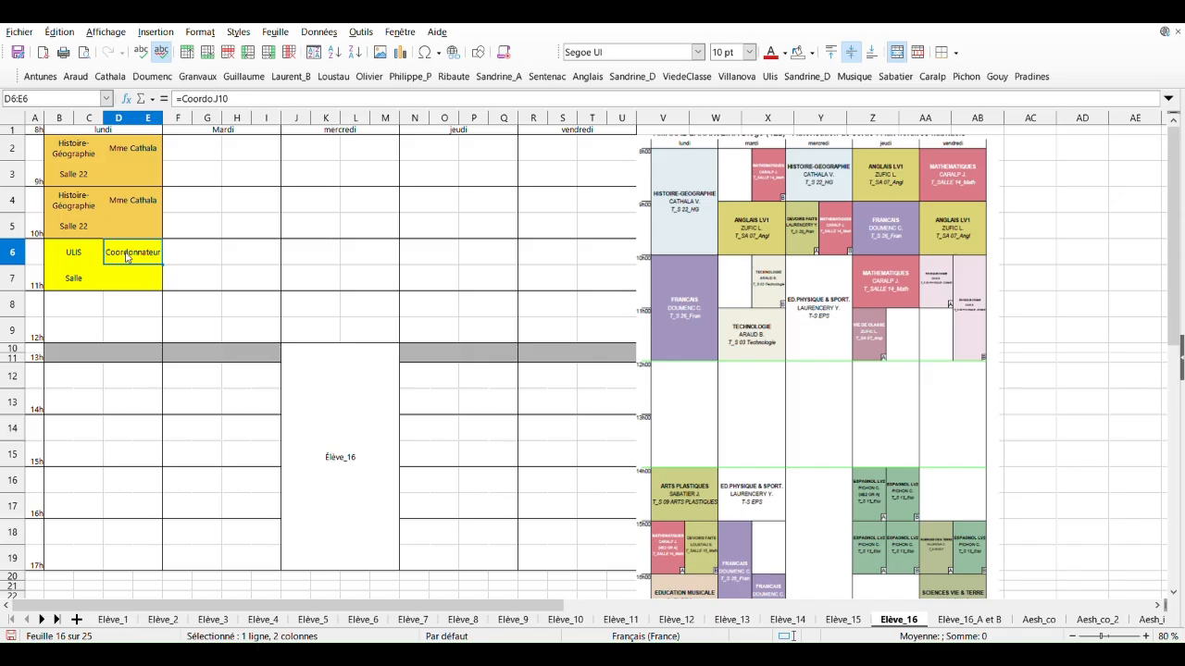
left_click(96, 310)
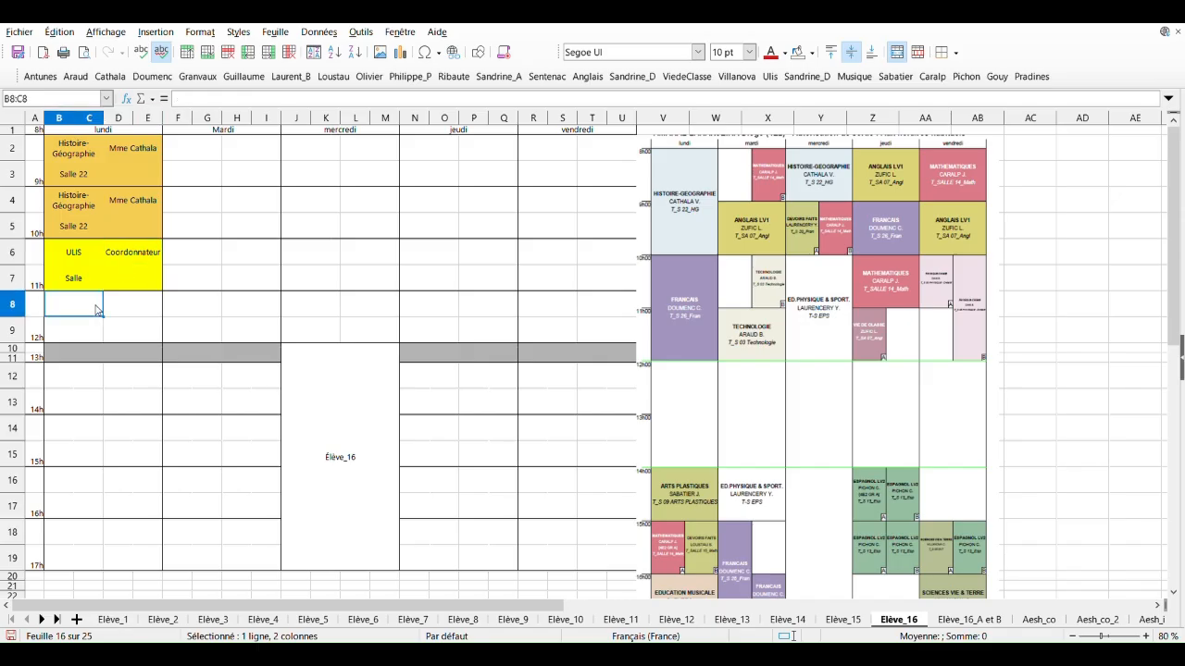
left_click(770, 77)
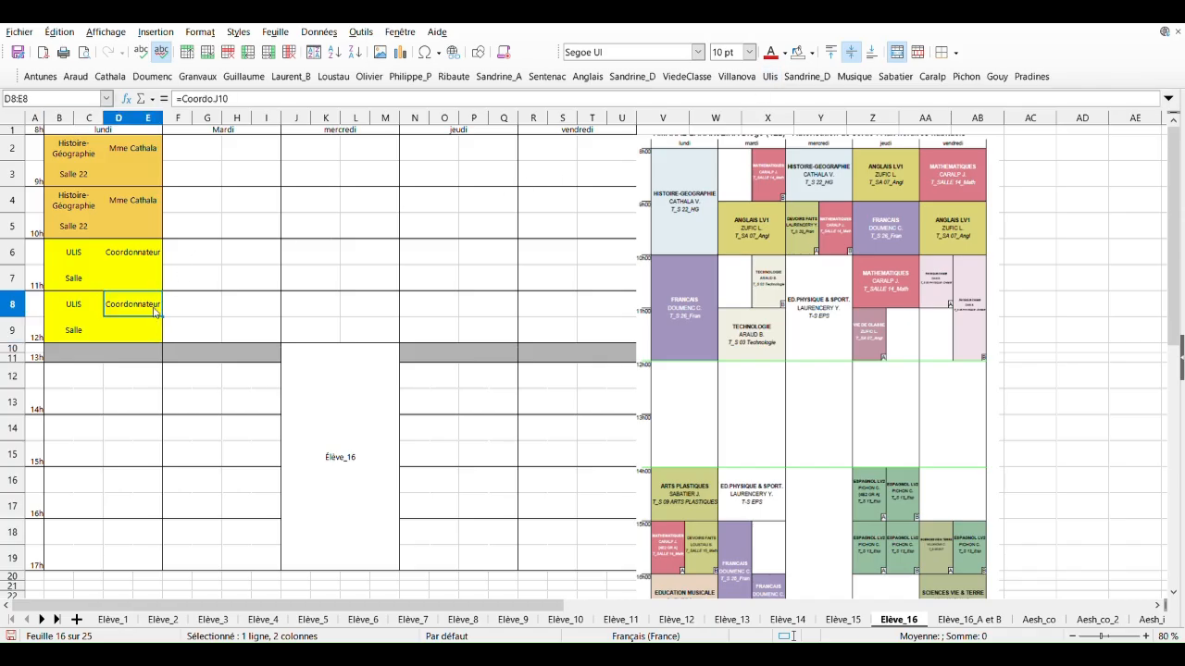
- Add the Arts plastiques block to Monday 14h–15h and the Education musicale block to Monday 16h–17h
left_click(92, 431)
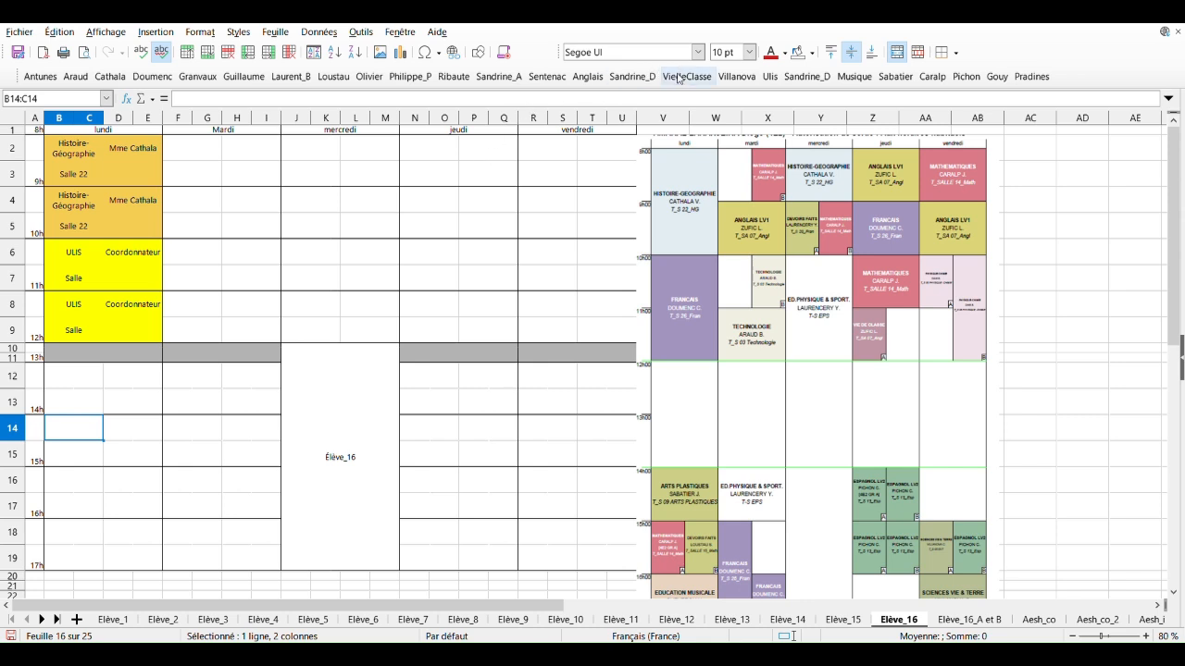
left_click(890, 78)
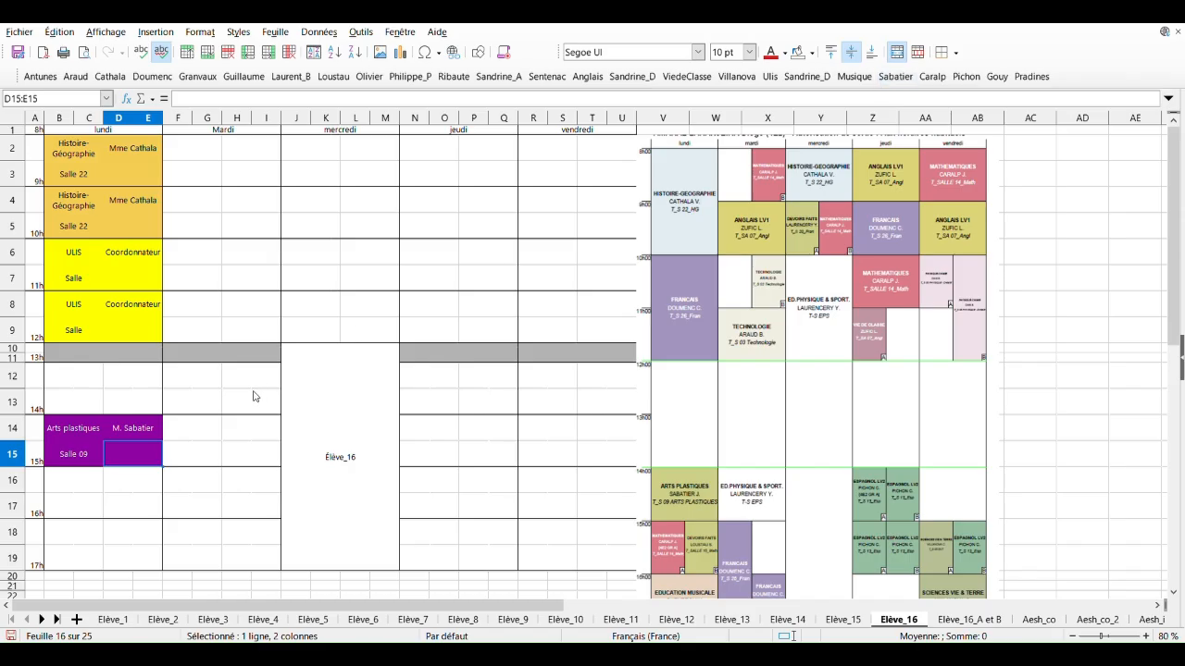
left_click(87, 534)
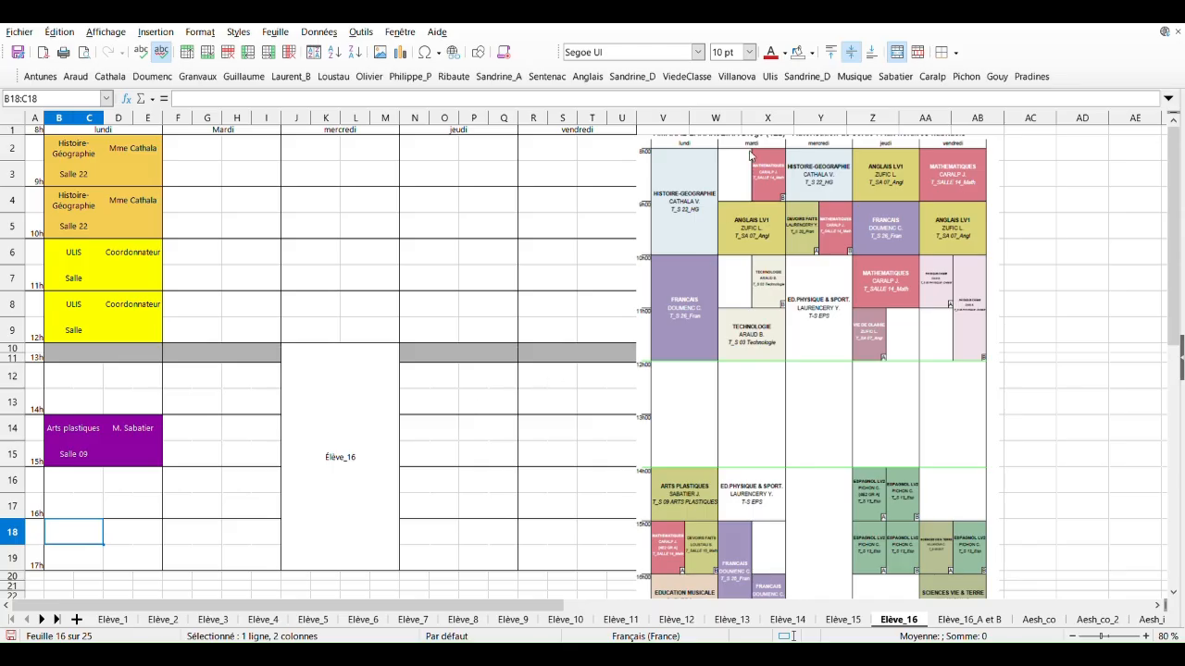
left_click(855, 86)
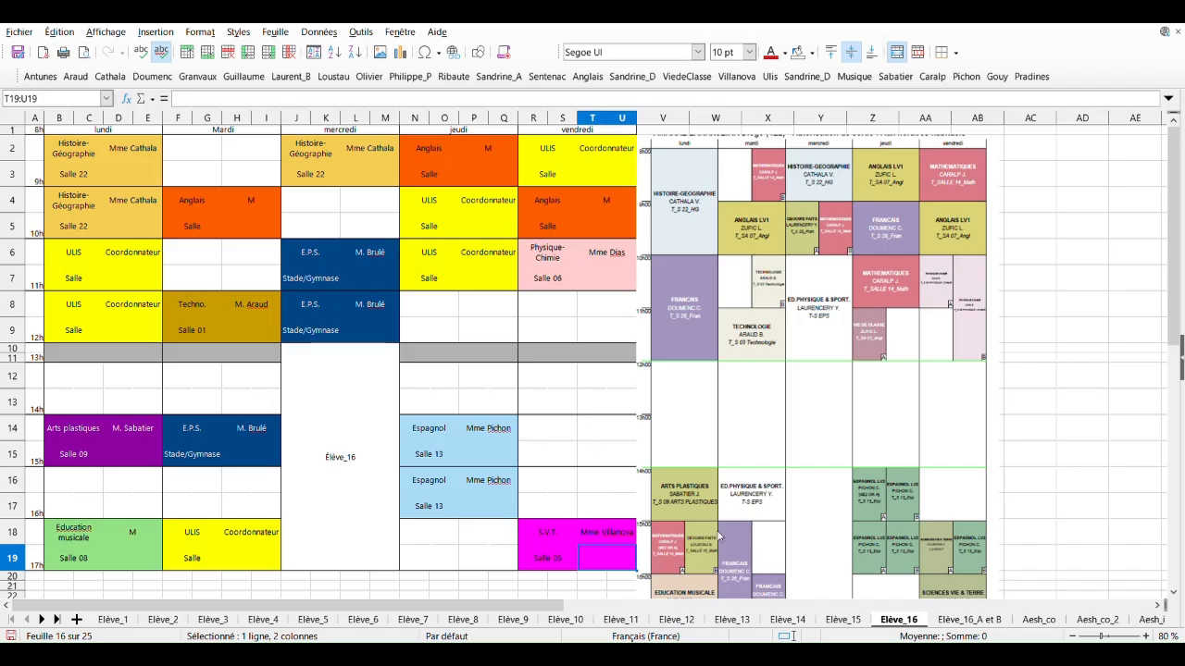
left_click(946, 621)
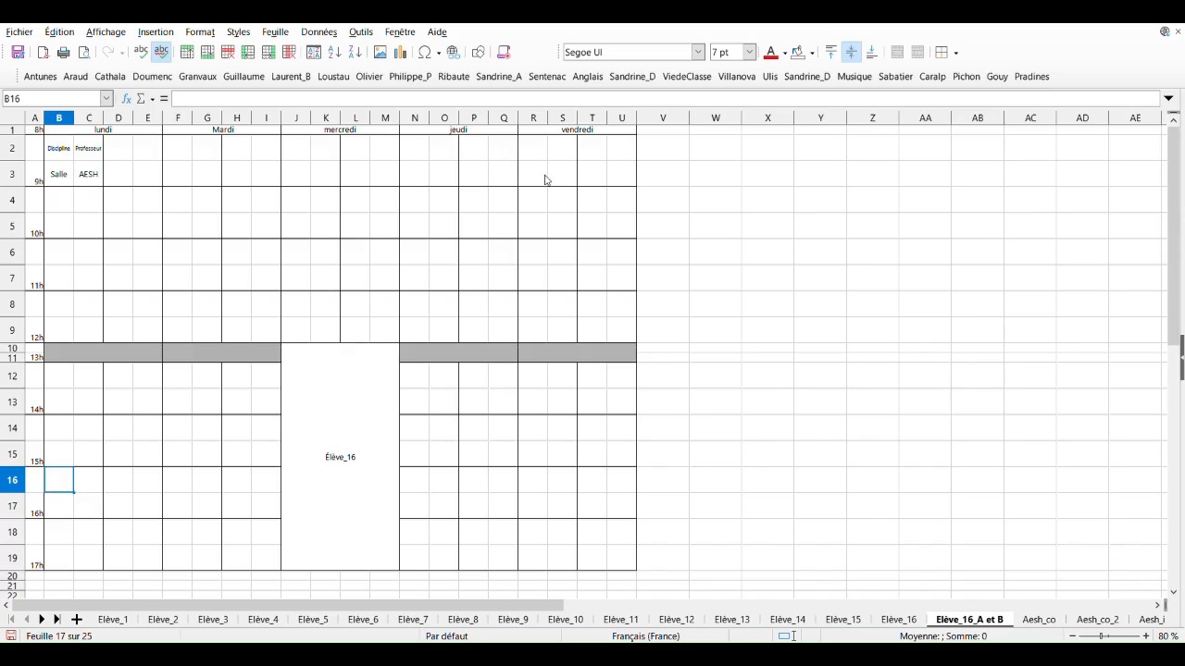
left_click(673, 150)
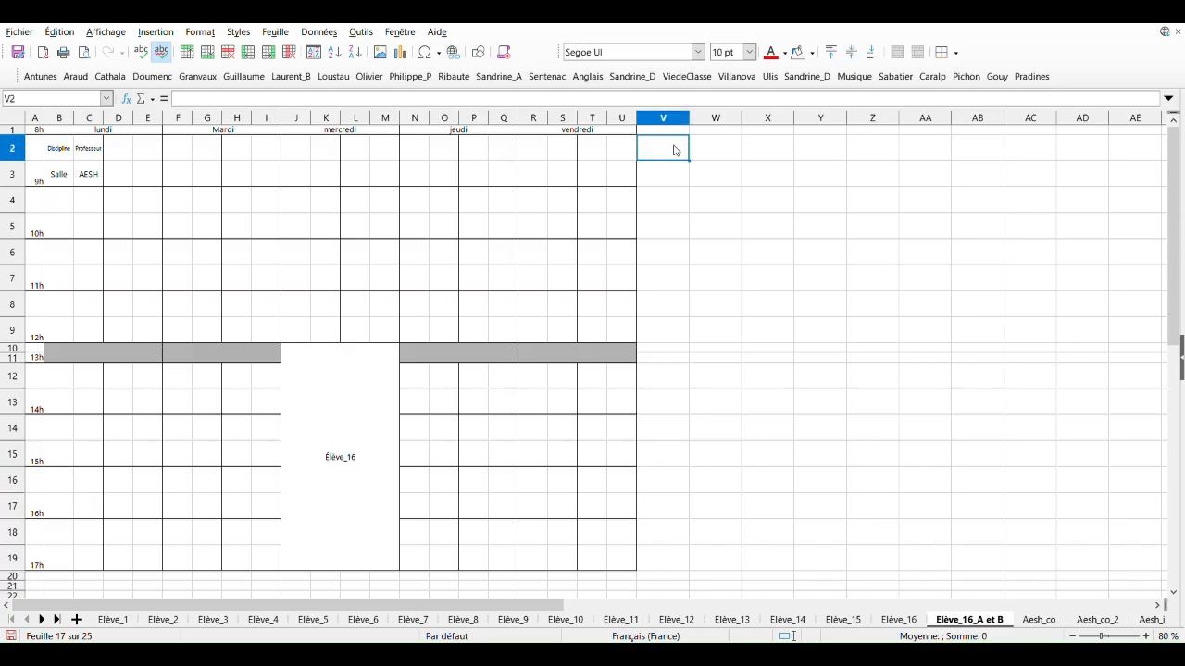
type("Espagnol\tMme Pichon Salle 13")
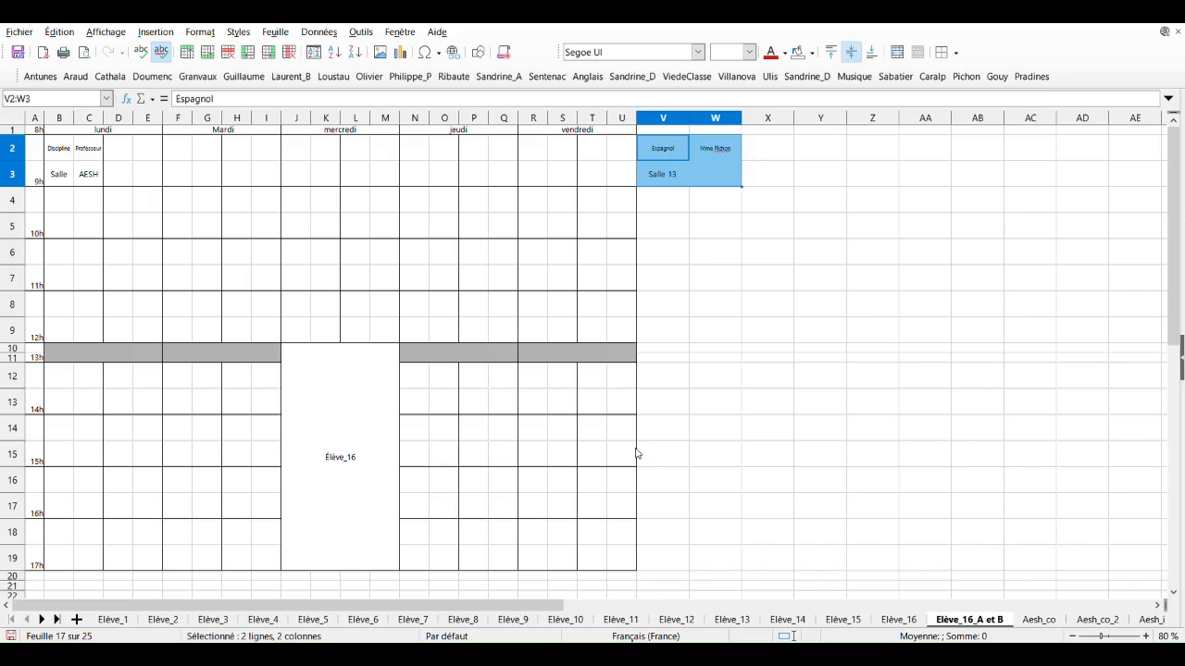
- Copy the timetable image from Elève_16 to cell V2 of Elève_16_A et B, clearing the stray Espagnol block there
left_click(898, 619)
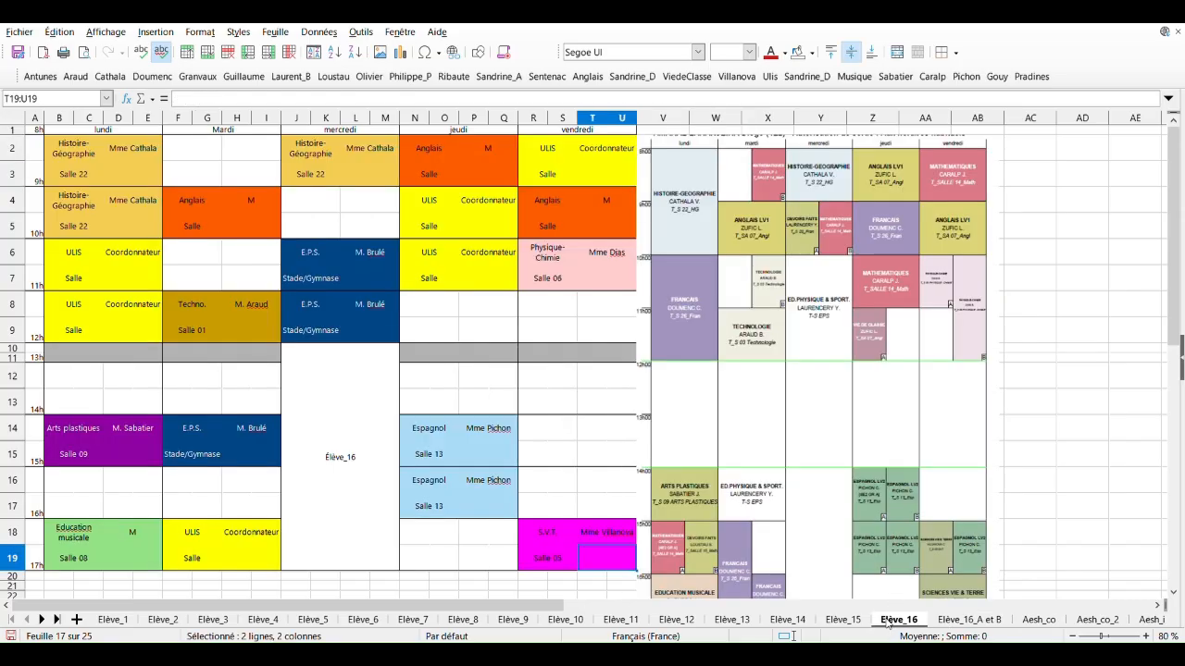
left_click(780, 526)
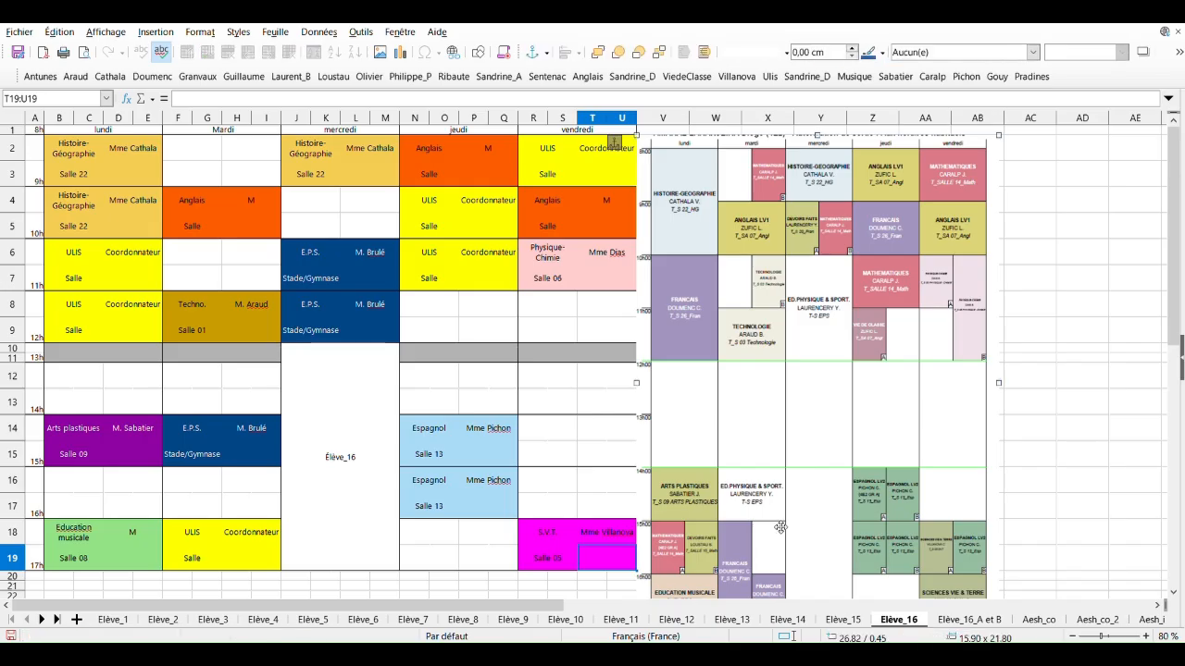
left_click(958, 622)
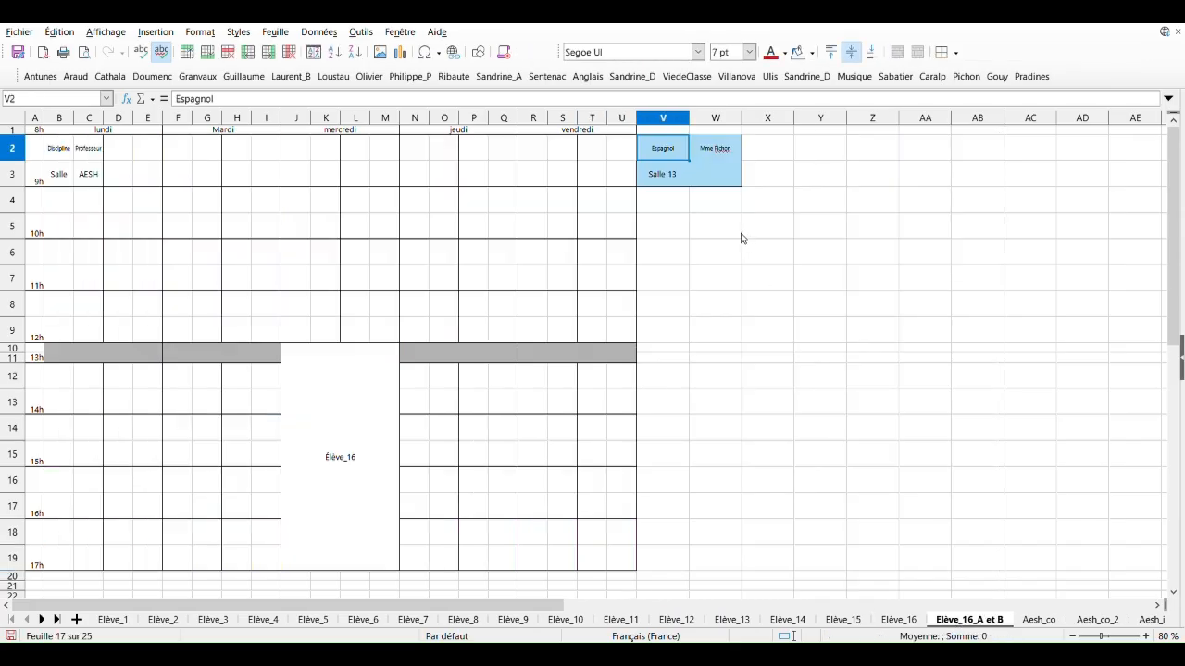
key("Delete")
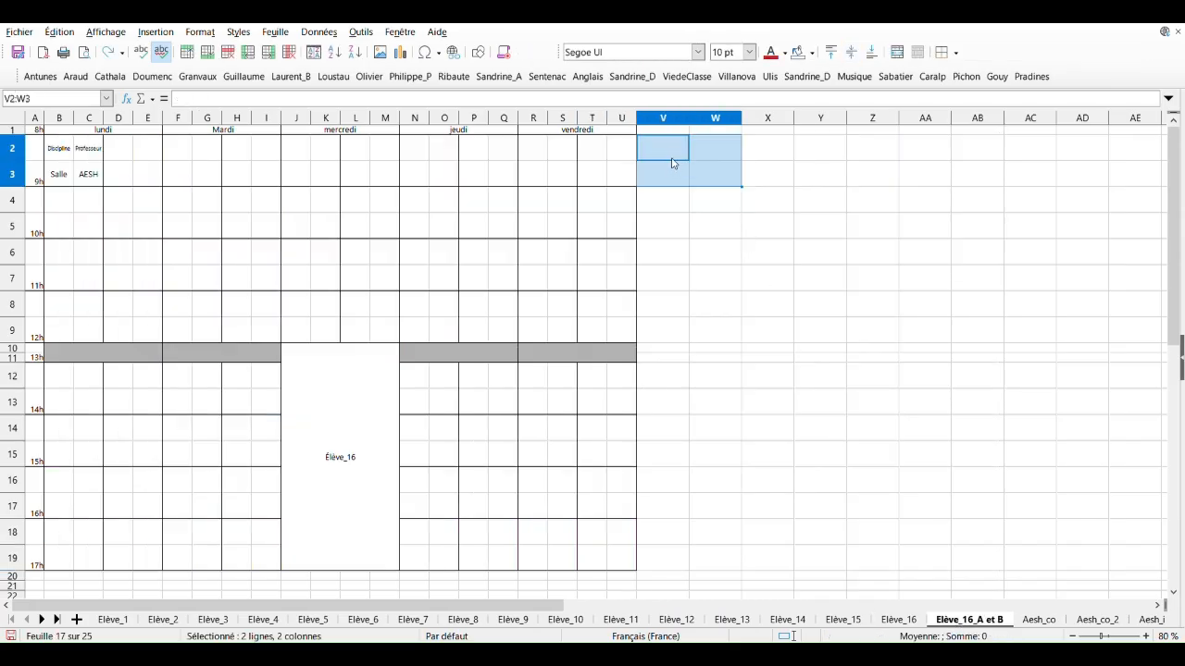
left_click(665, 144)
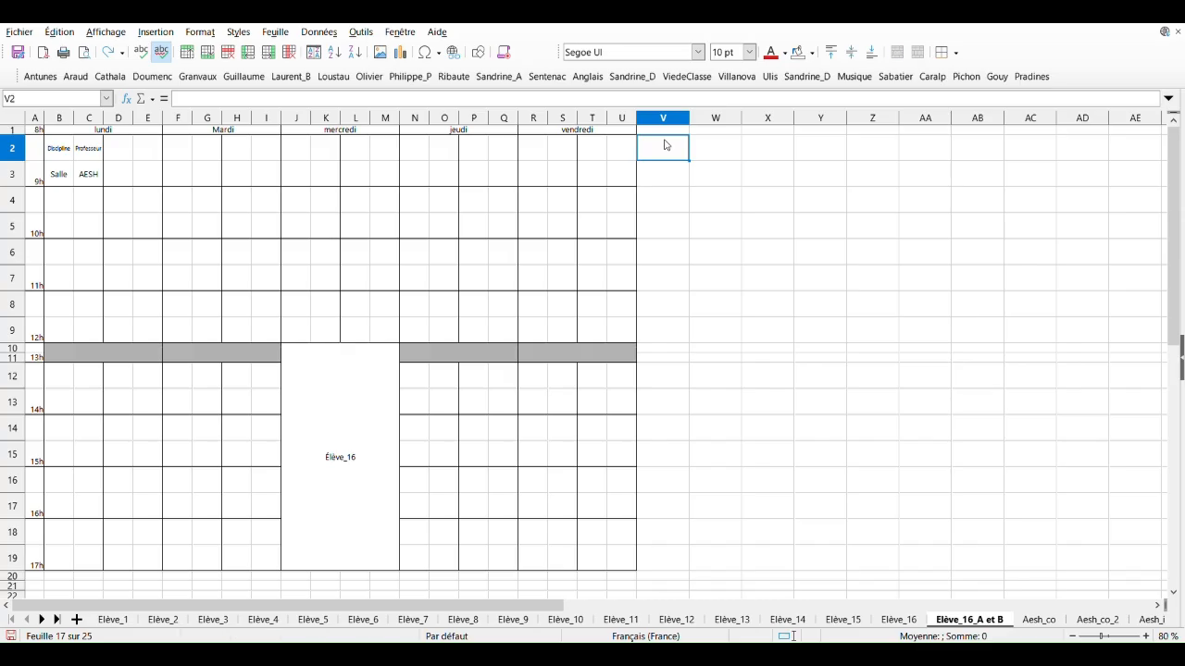
key("ctrl+v")
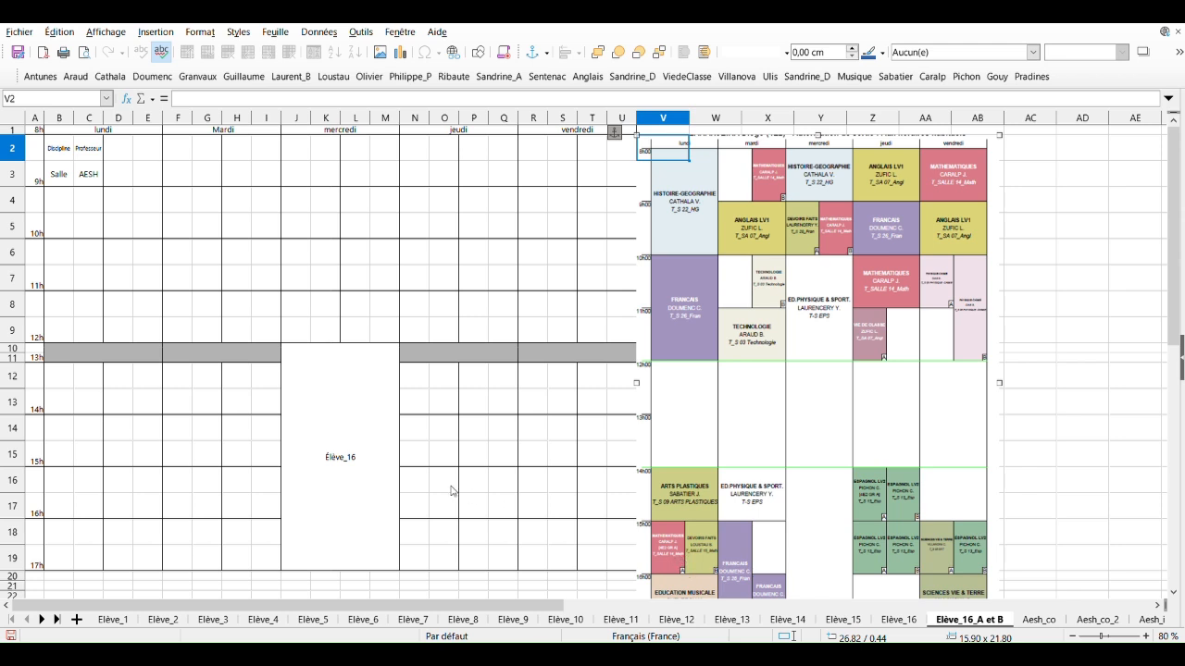
- Insert the ULIS block in B16:C17 of Elève_16_A et B and copy it to the same Monday half-slot in Elève_16
left_click(65, 483)
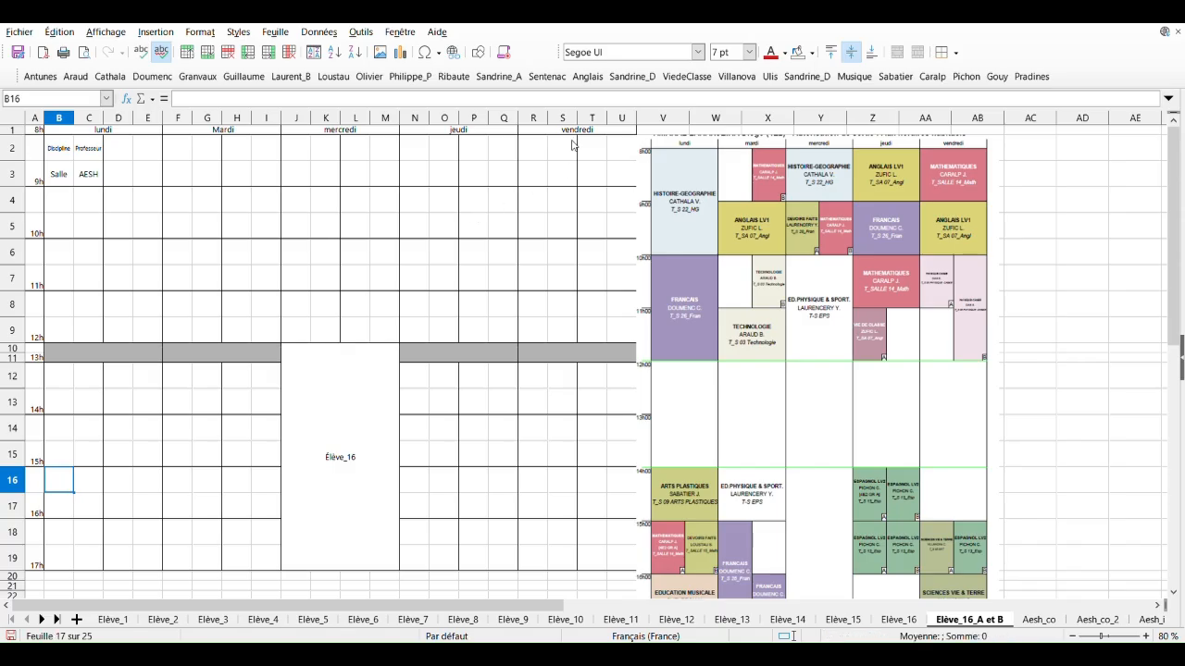
left_click(770, 78)
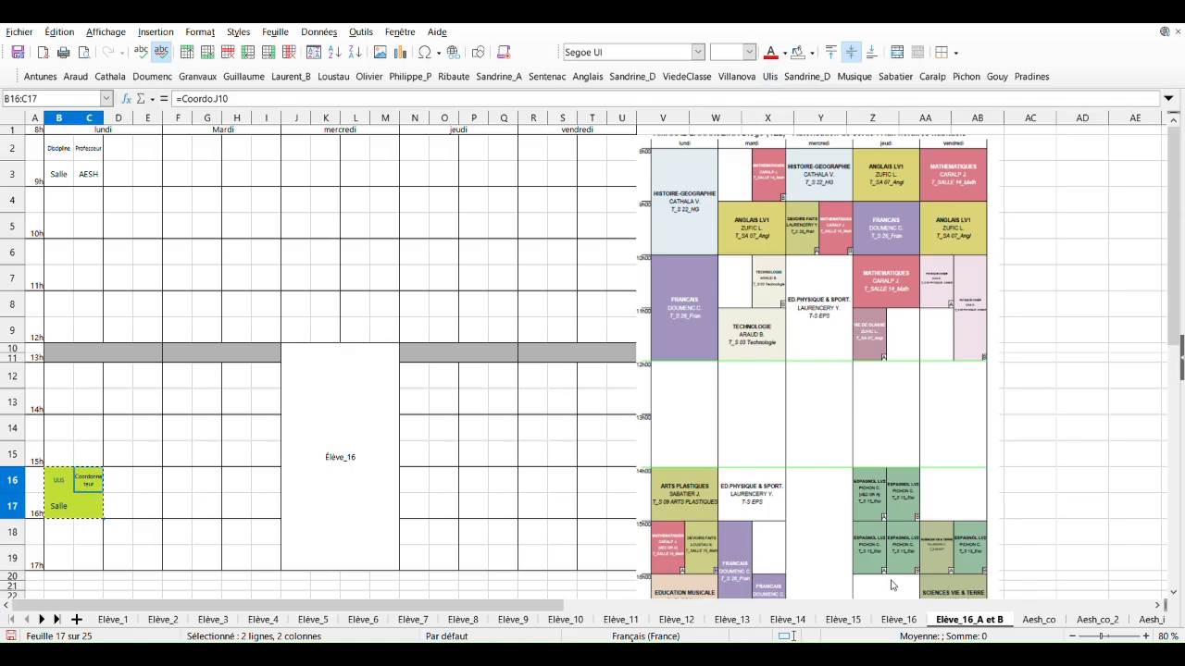
left_click(897, 620)
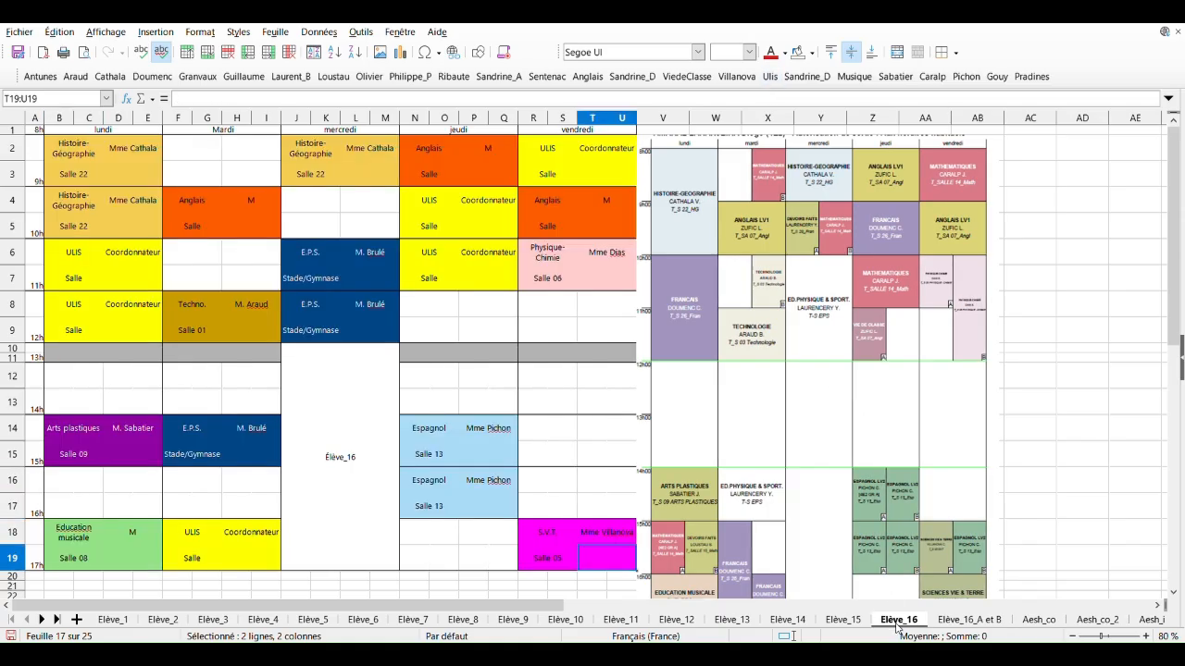
left_click(83, 479)
type("ULIS Salle")
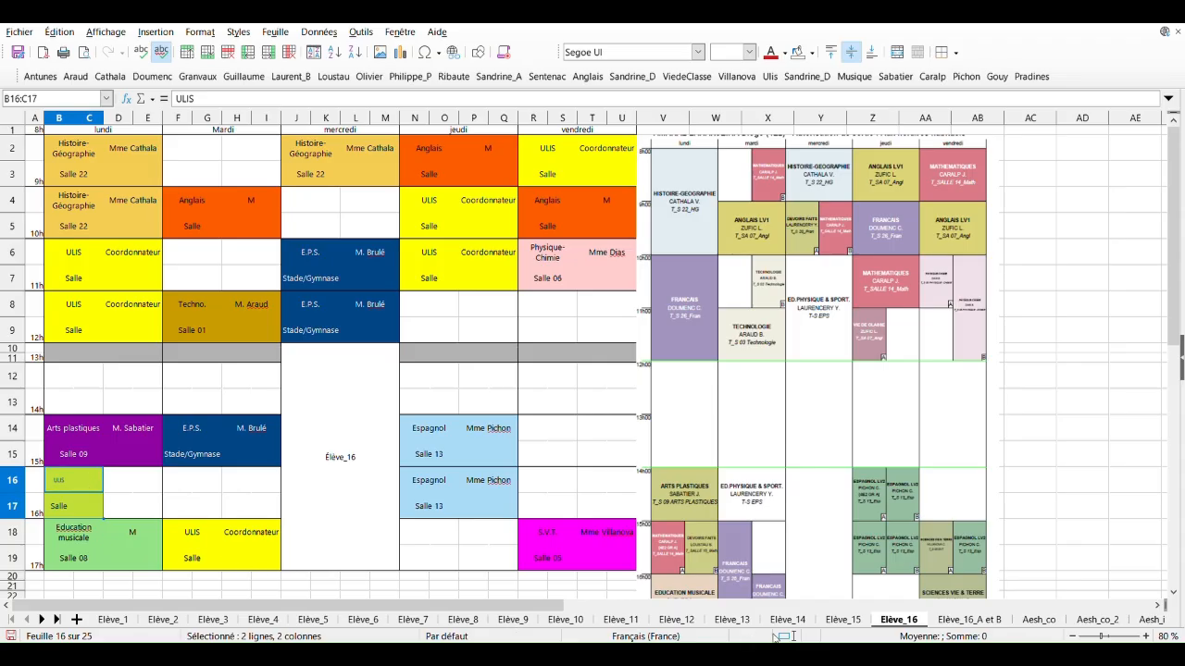
- Insert the ULIS block in H2:I3 of Elève_16_A et B and copy it to the same Tuesday half-slot in Elève_16
left_click(963, 620)
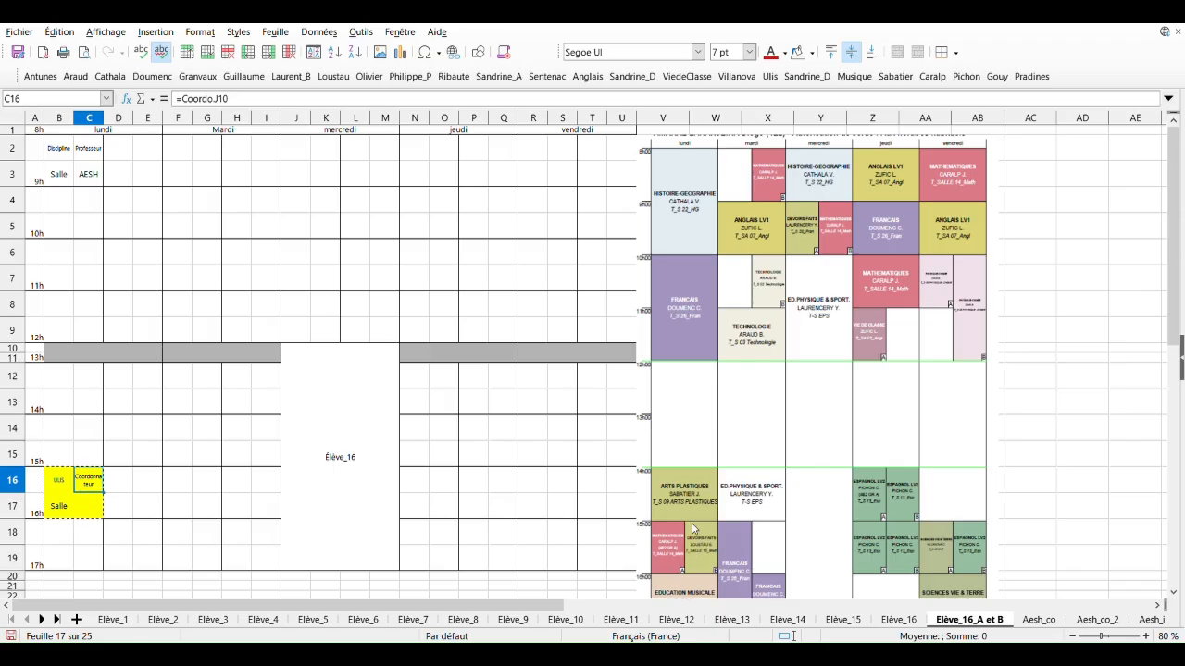
left_click(245, 156)
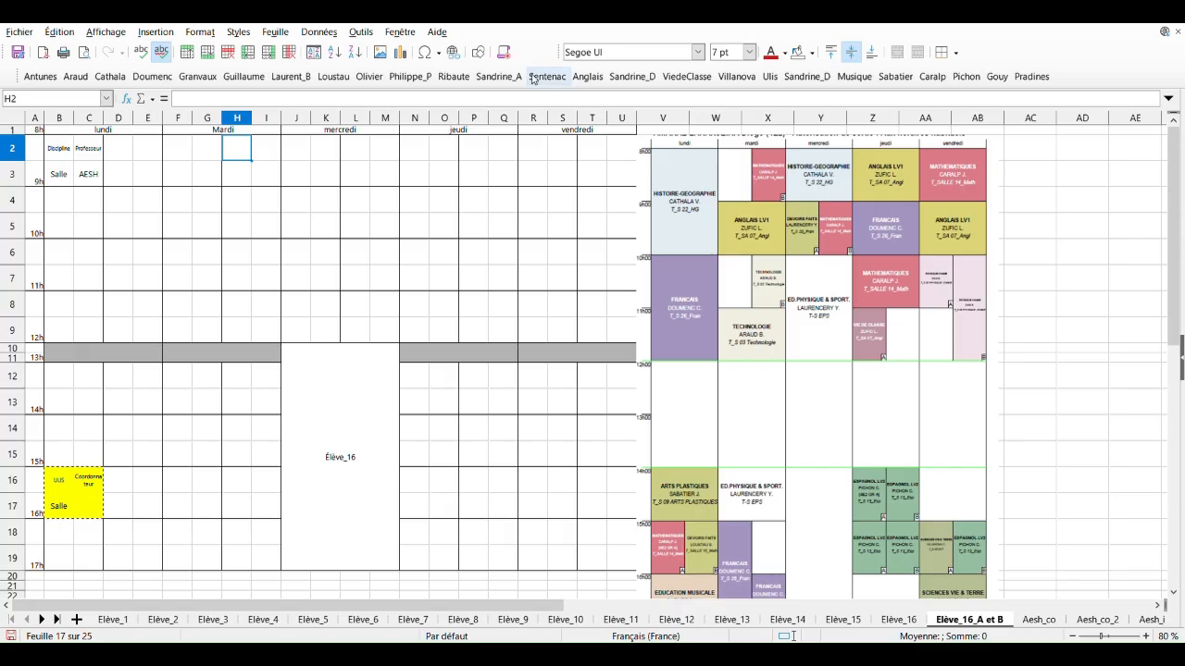
left_click(771, 78)
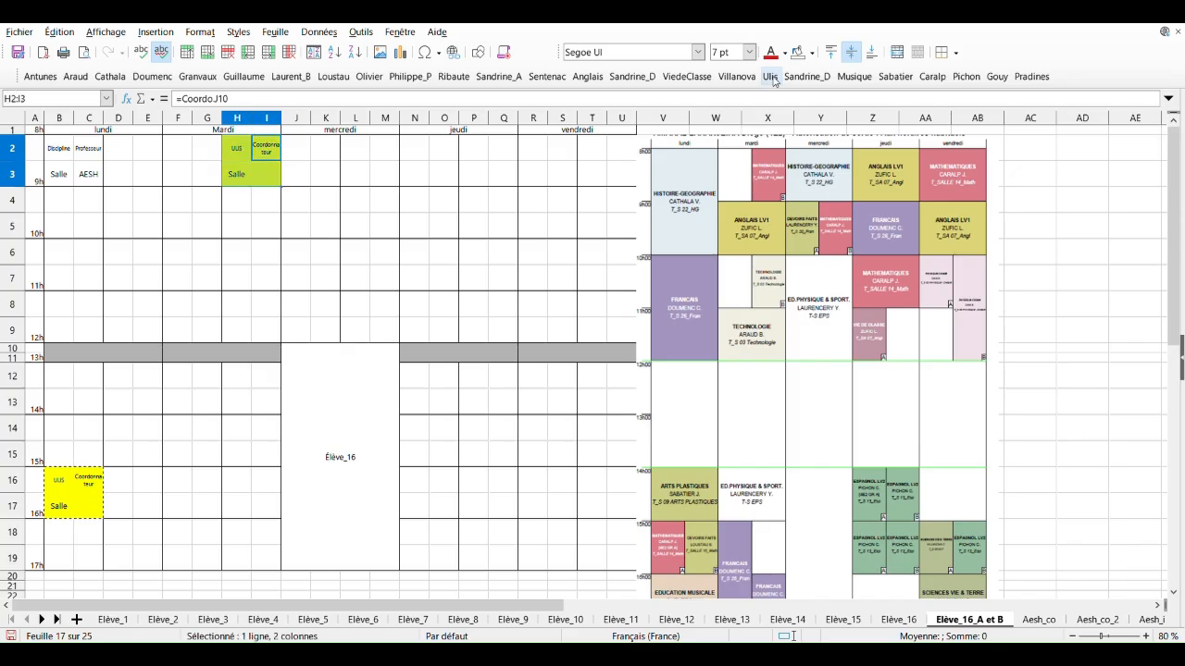
key("ctrl+c")
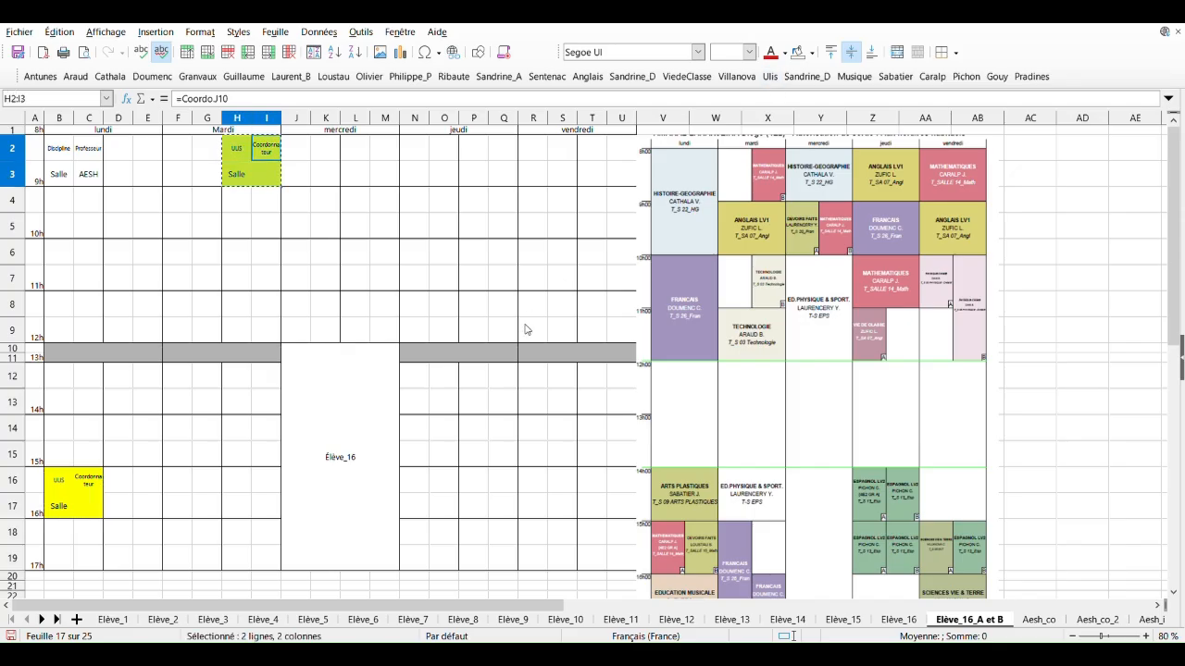
left_click(897, 619)
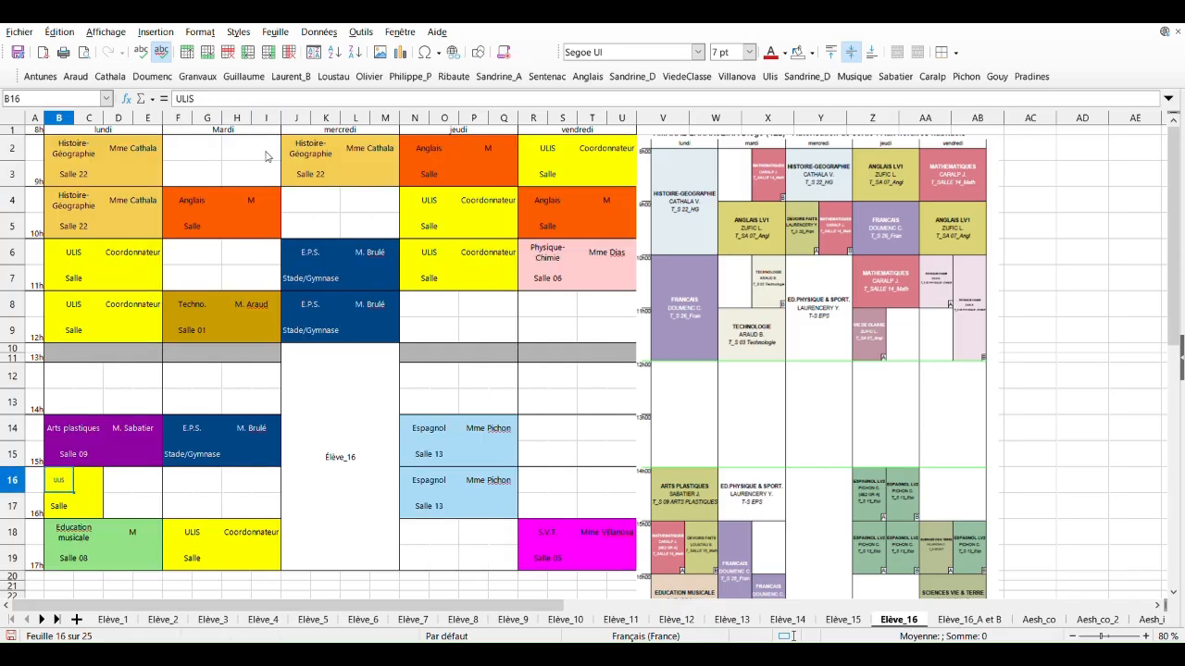
left_click(267, 155)
key("ctrl+v")
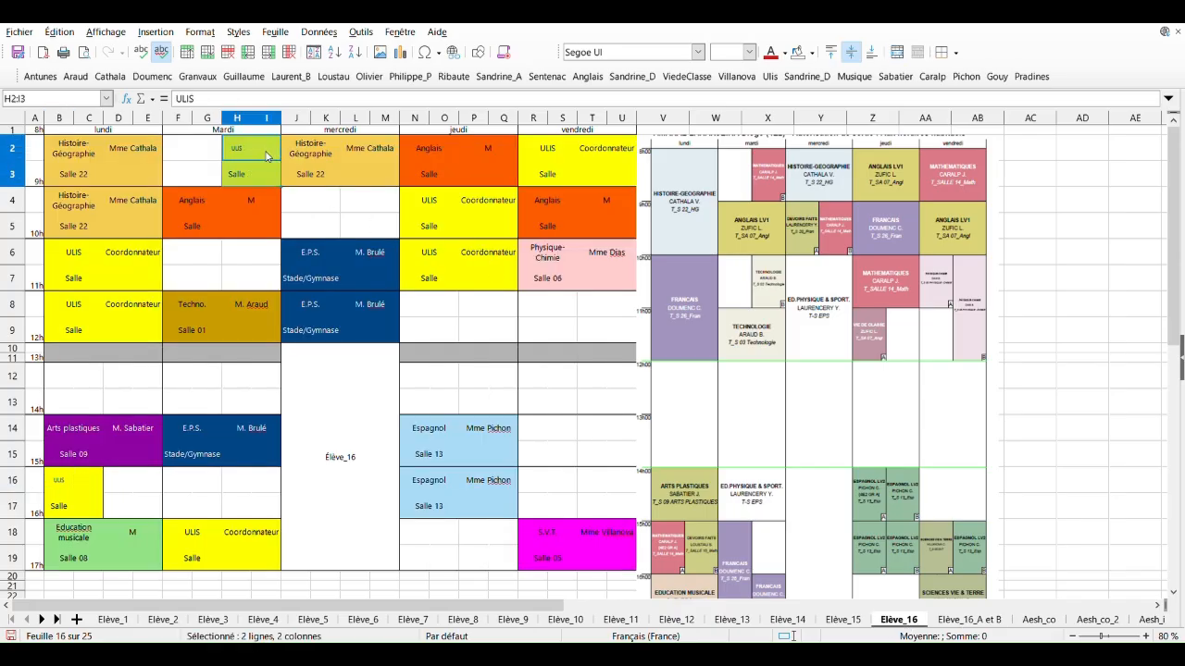
left_click(266, 155)
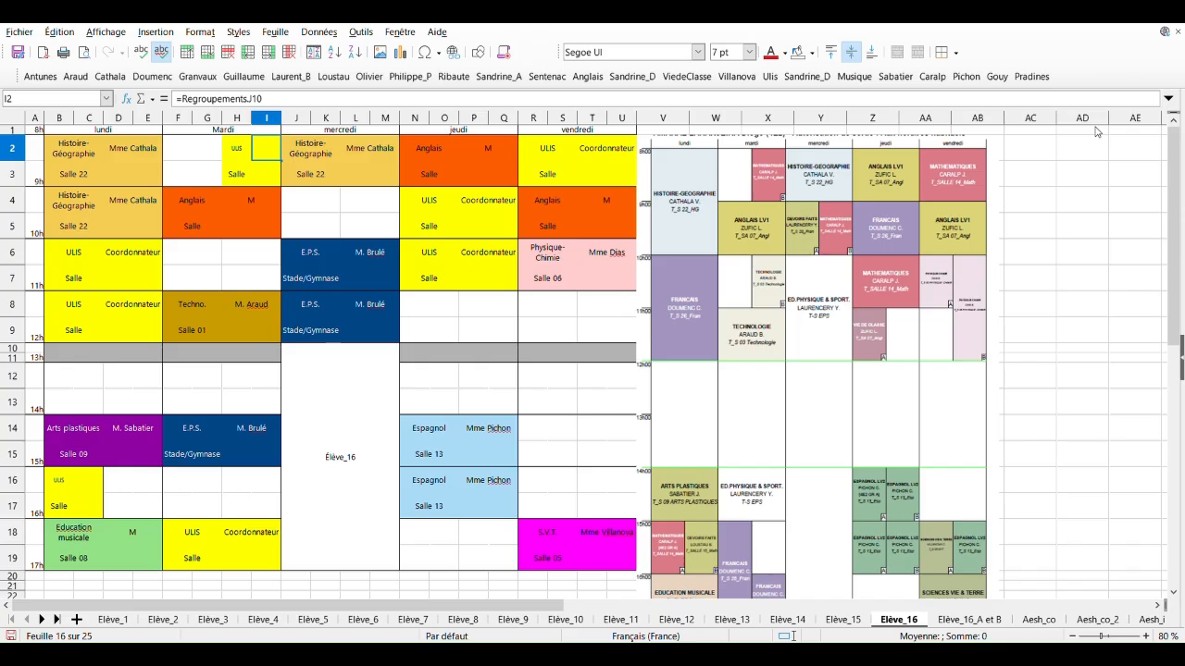
key("ctrl+Page_Down")
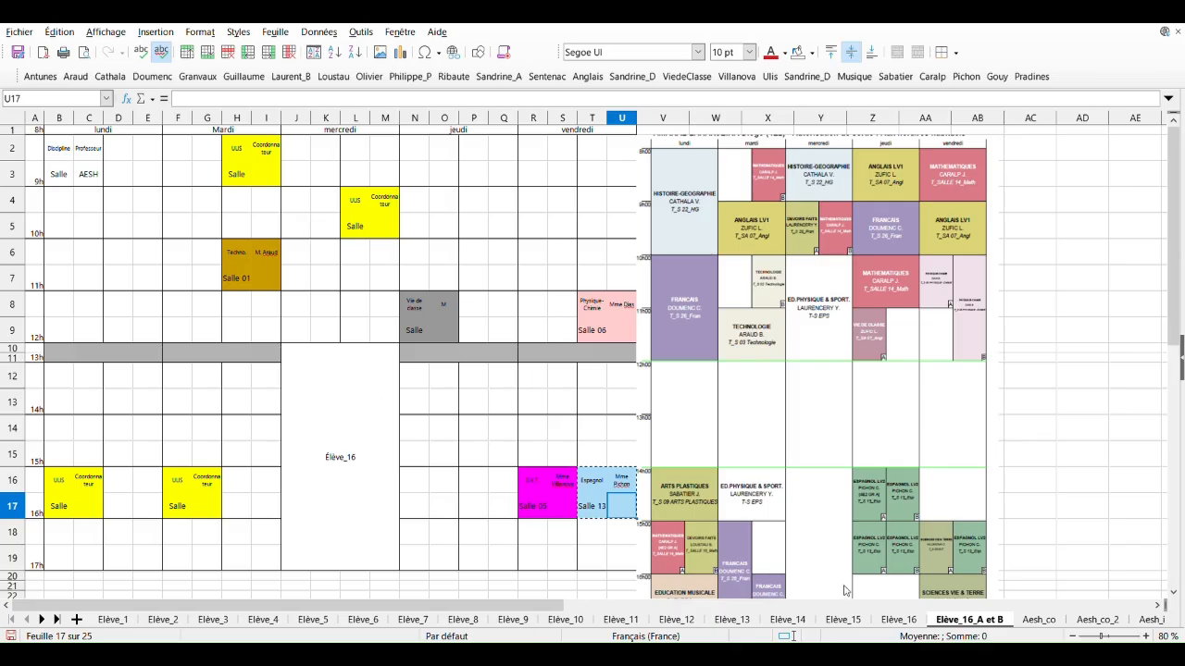
left_click(893, 620)
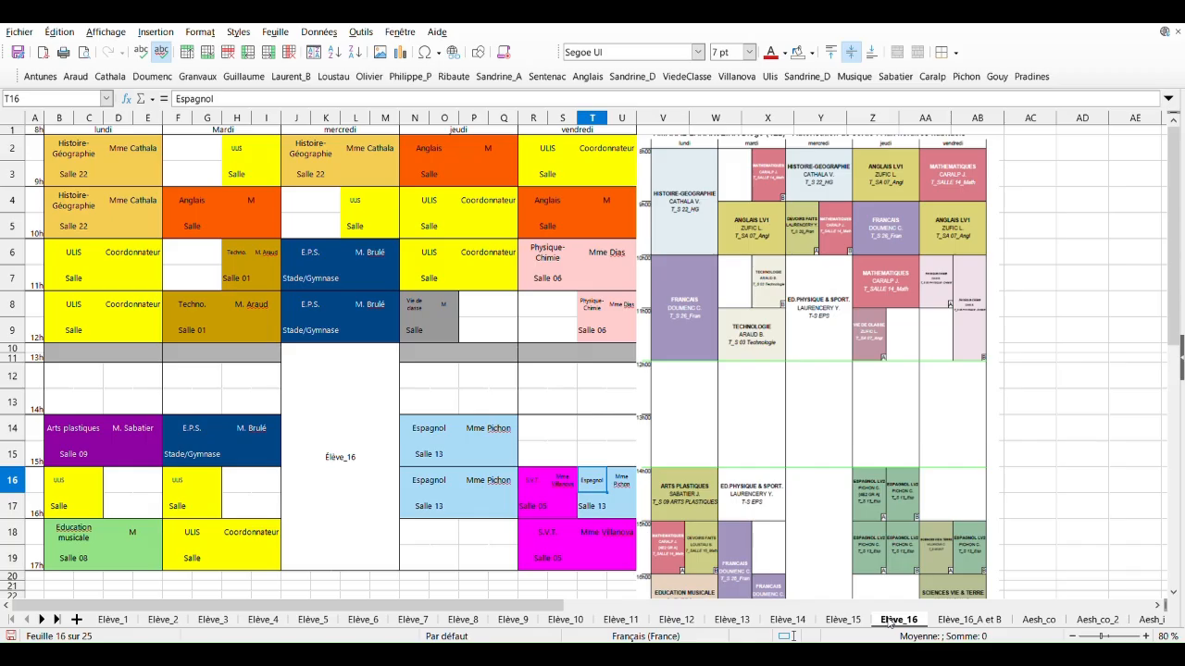